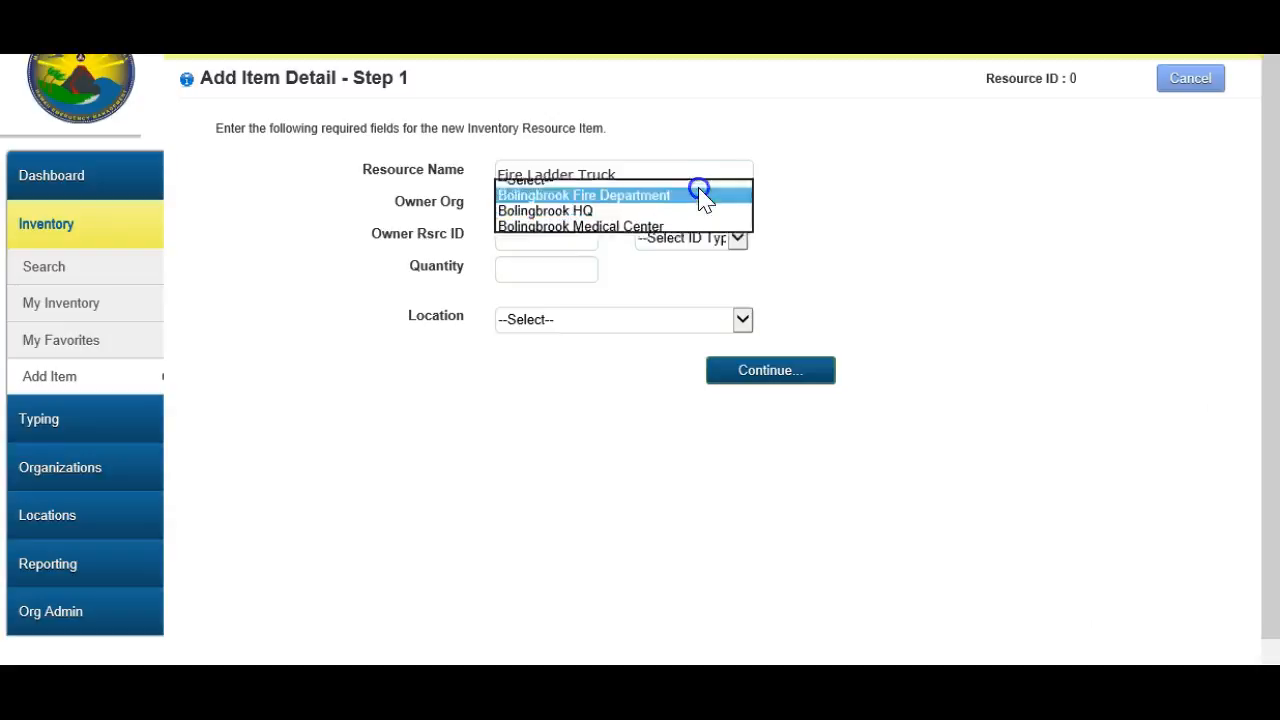
Step: Set the new item's quantity to 4 and its location to Point of Distribution
click(586, 266)
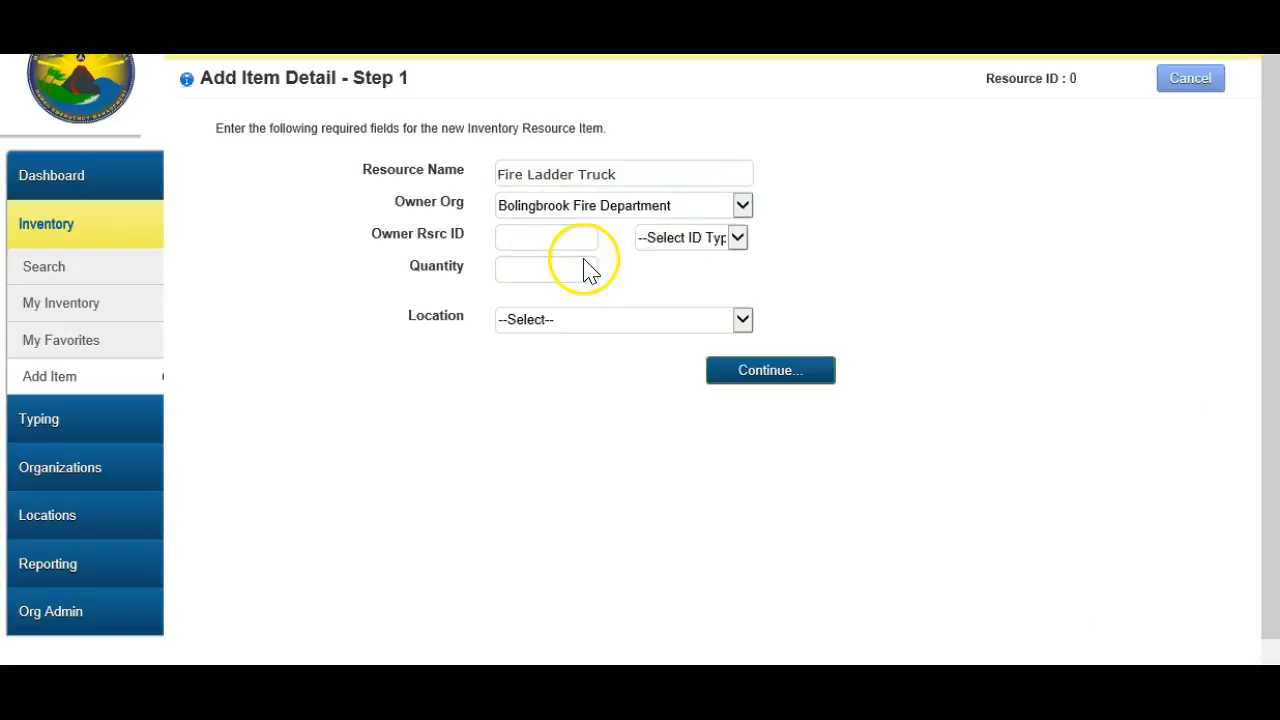
click(585, 265)
text(4)
click(745, 318)
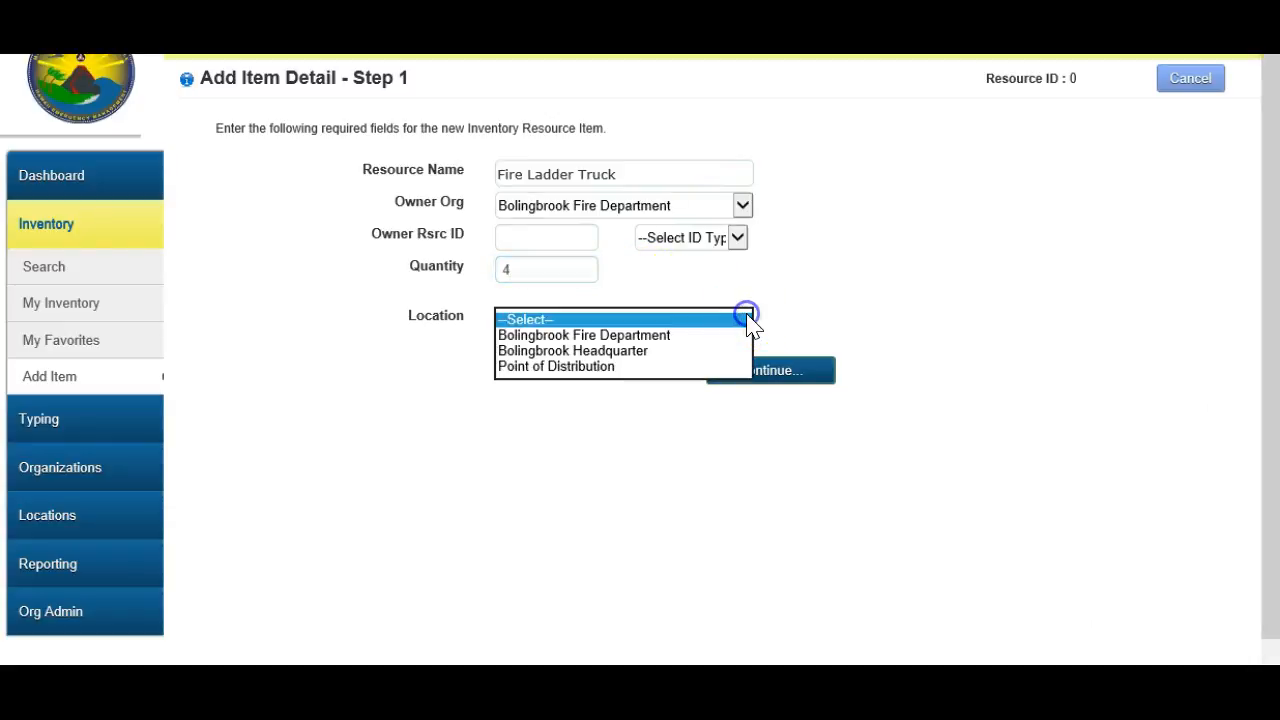
click(678, 367)
Step: Enter FFT0033 as the owner resource ID and set its ID type to Control Number
click(542, 240)
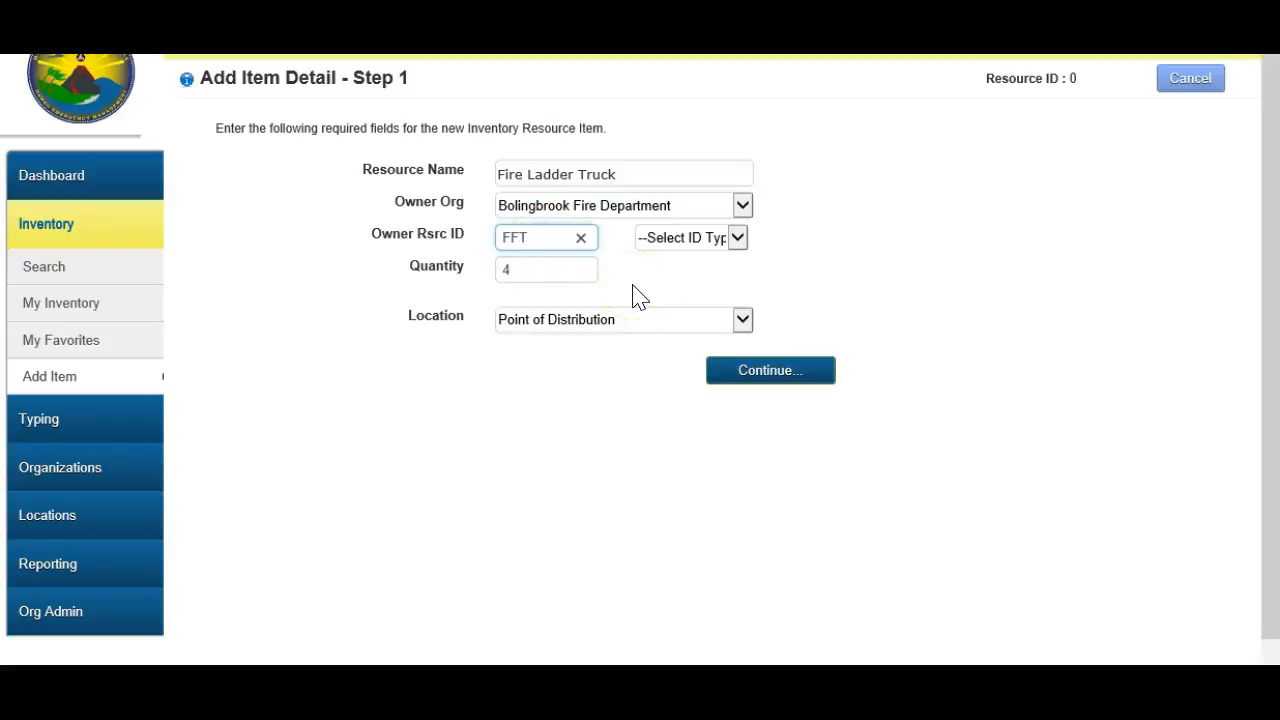
click(737, 240)
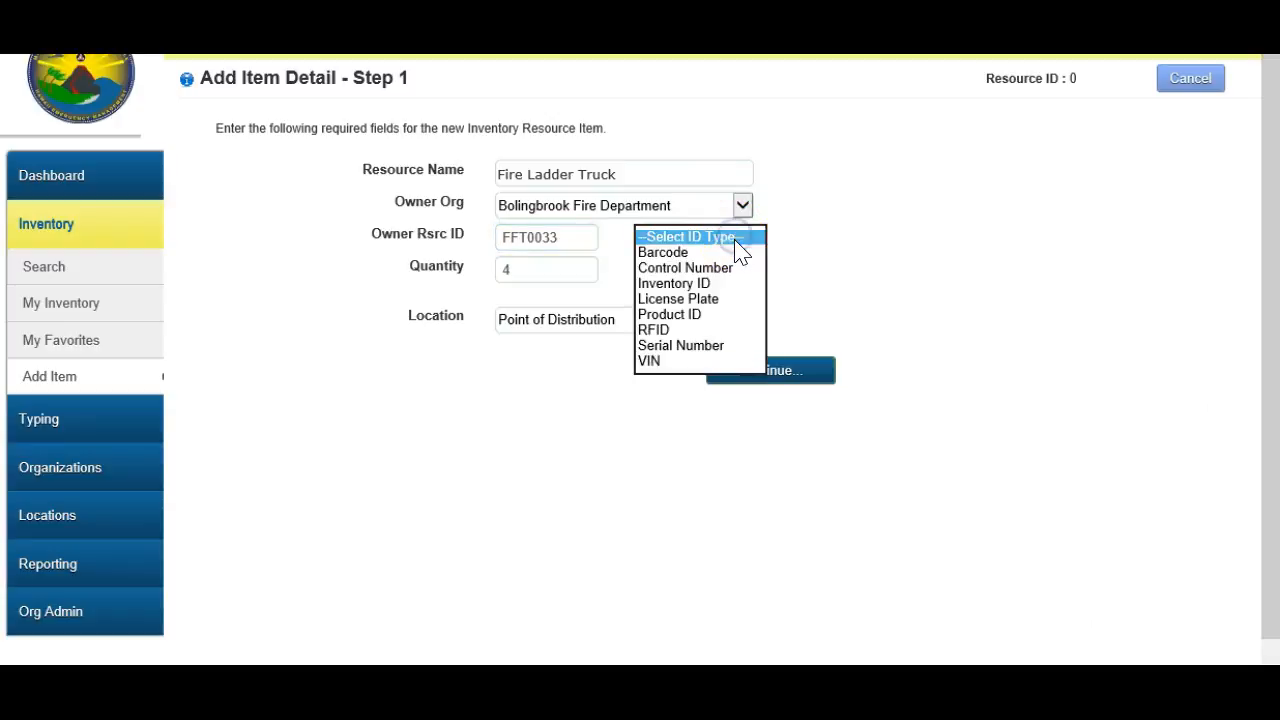
click(731, 268)
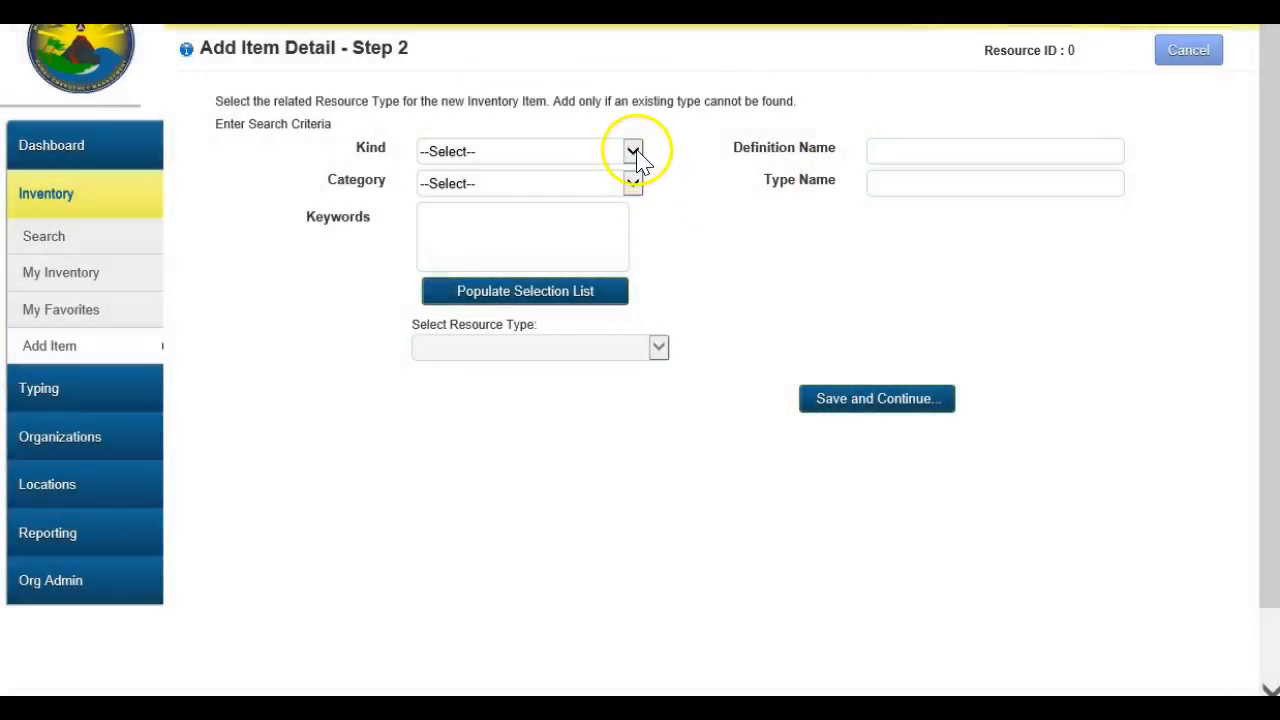
Step: Populate the resource type list using kind Vehicle and category Firefighting
click(634, 152)
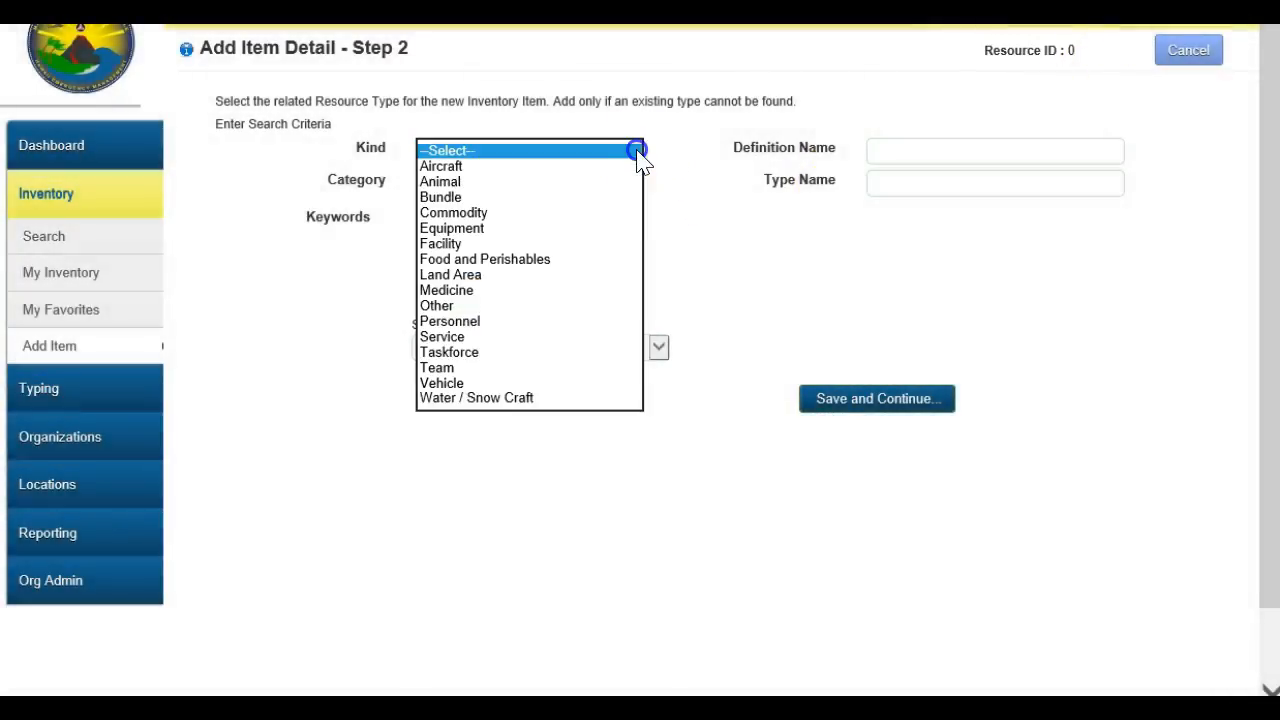
click(455, 382)
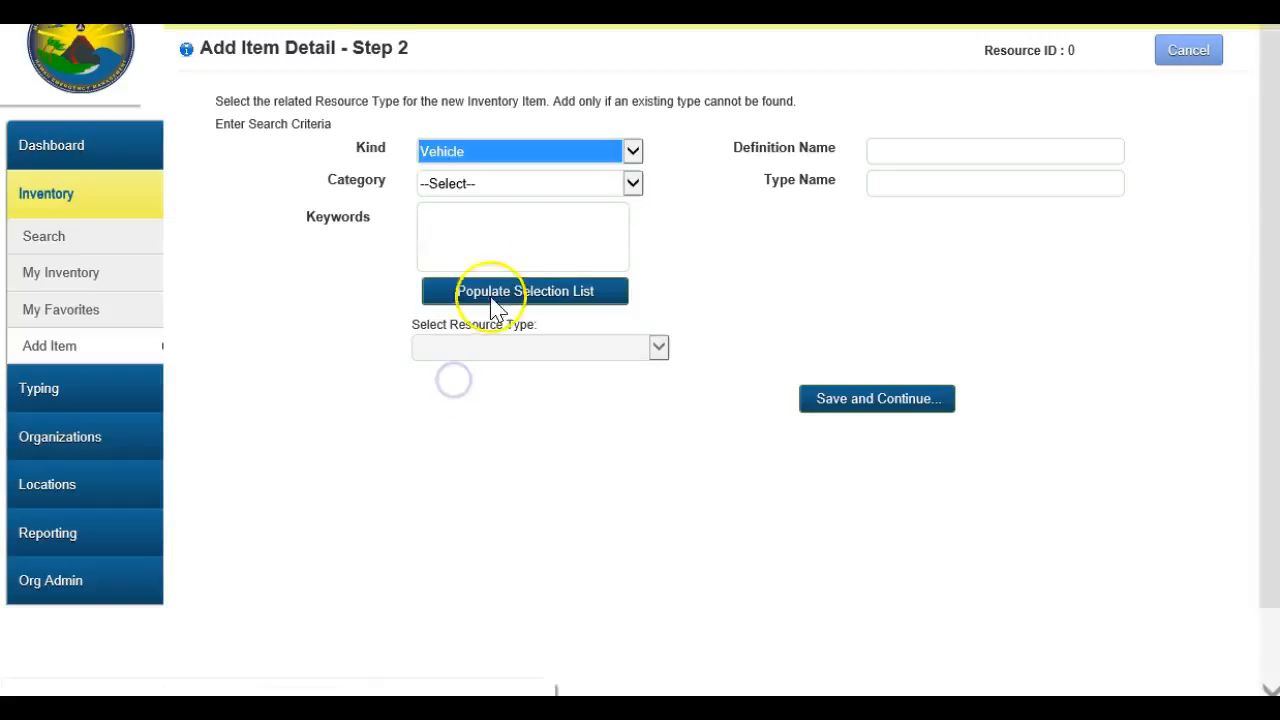
click(633, 184)
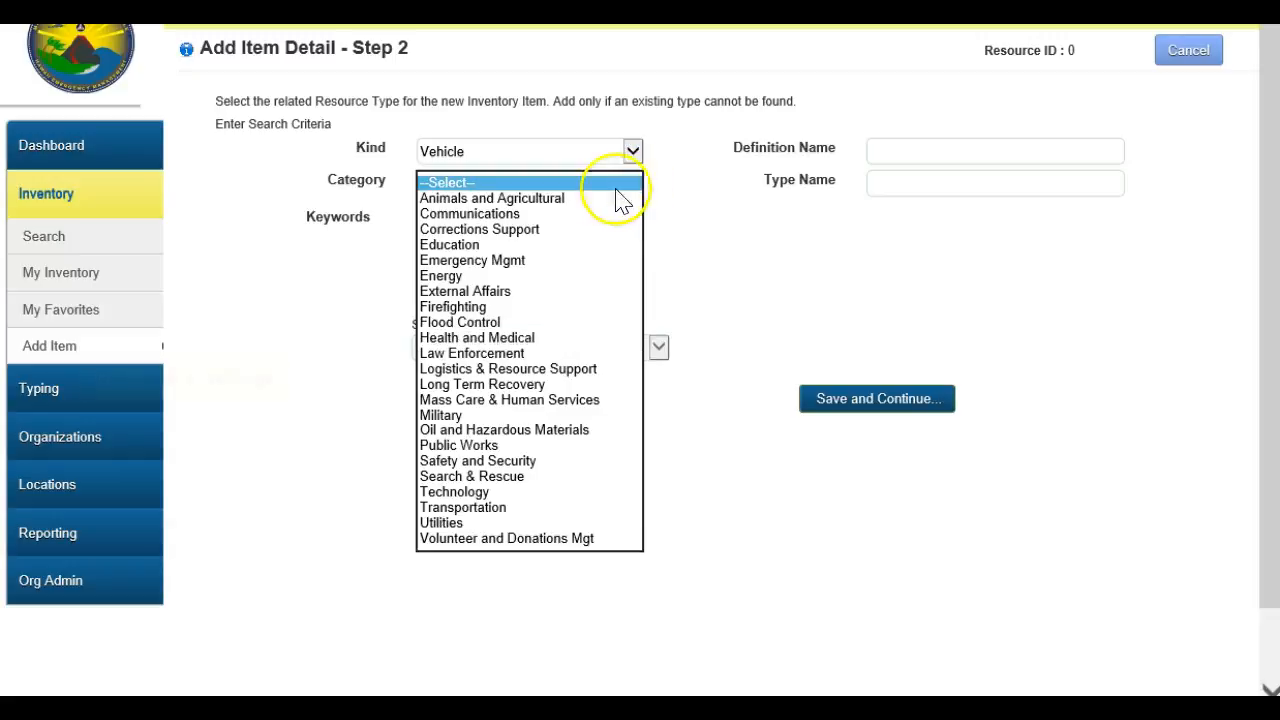
click(523, 306)
click(527, 300)
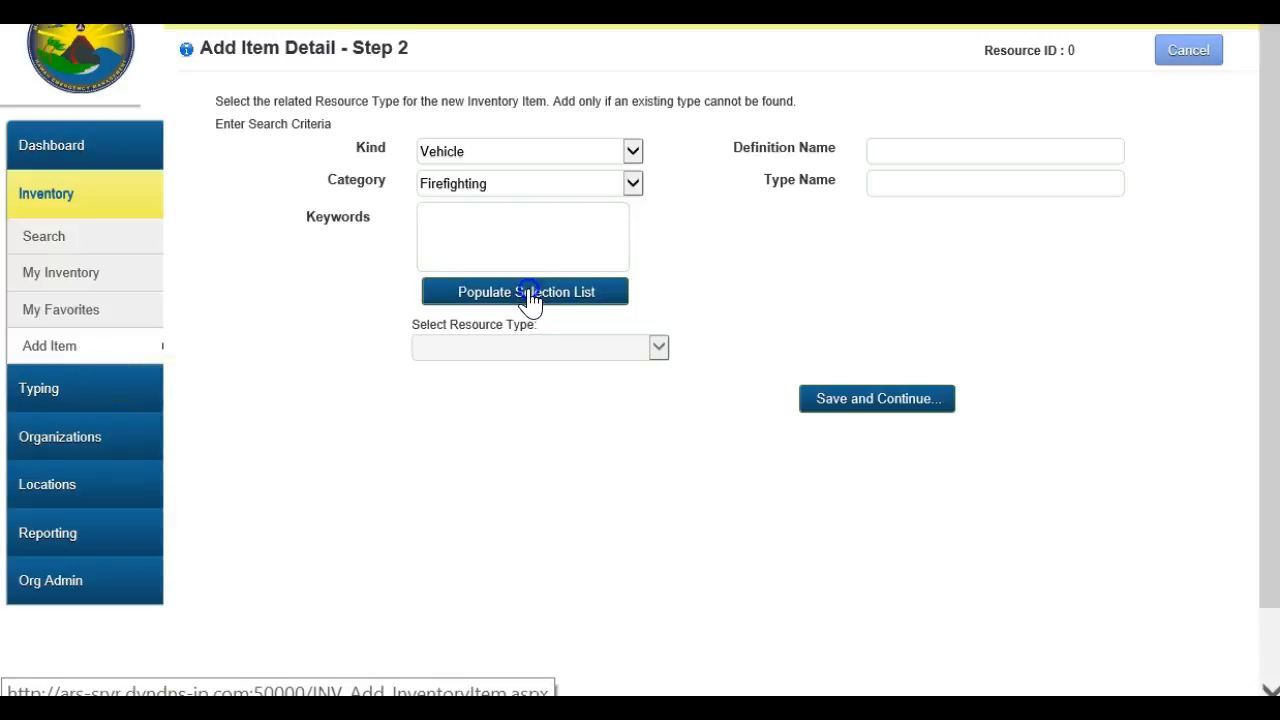
Step: Choose Fire Ladder Truck - 50 Ft - II as the resource type and save the new item
click(658, 348)
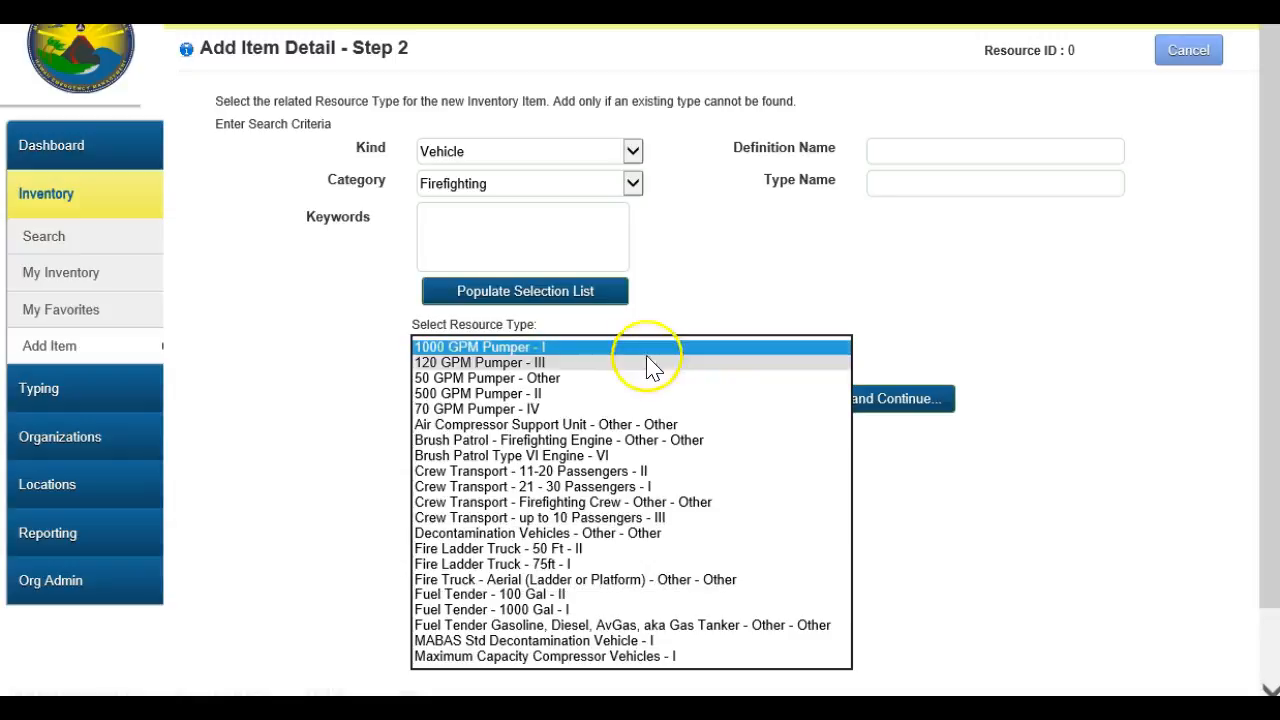
click(590, 550)
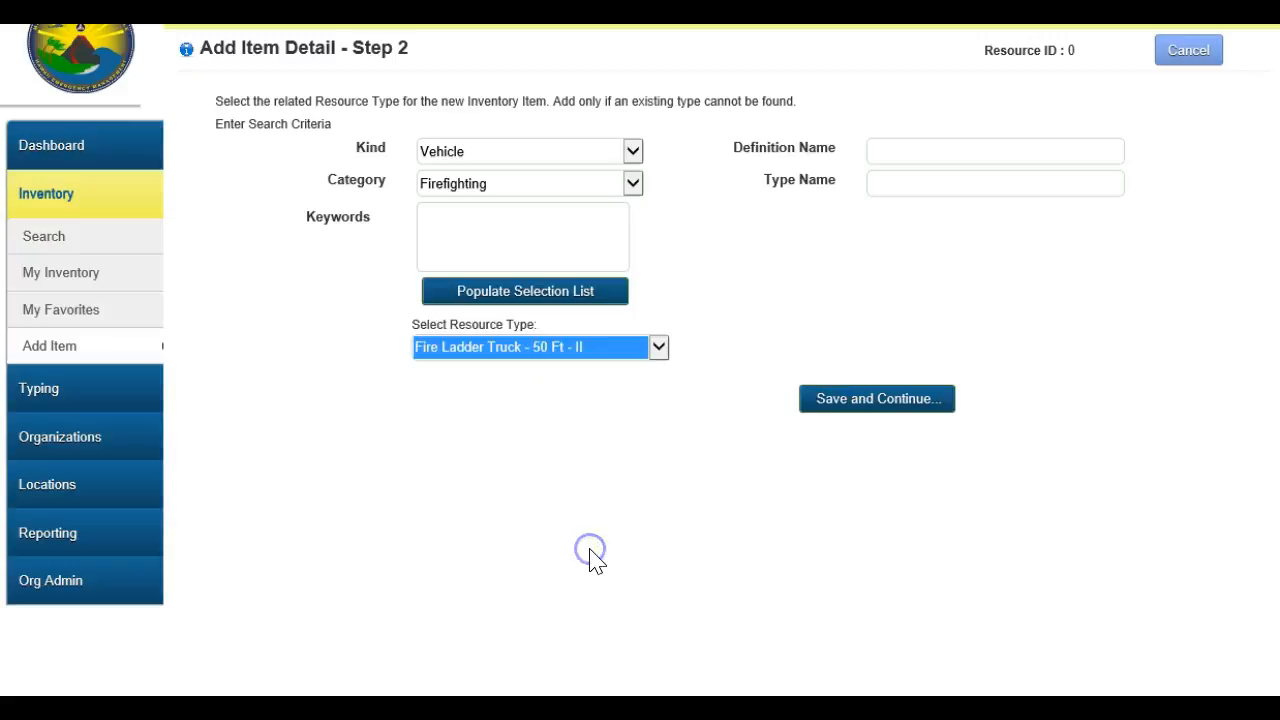
click(853, 408)
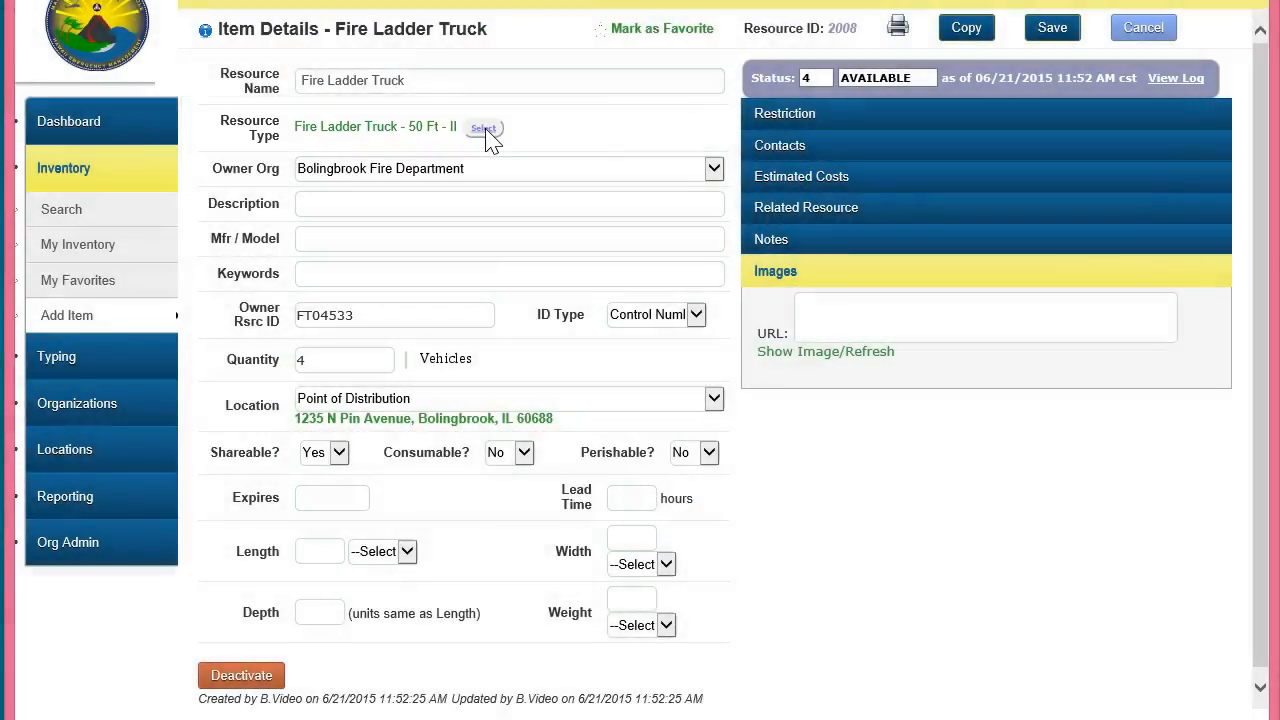
Step: View the form for reselecting the item's resource type and cancel it
click(485, 130)
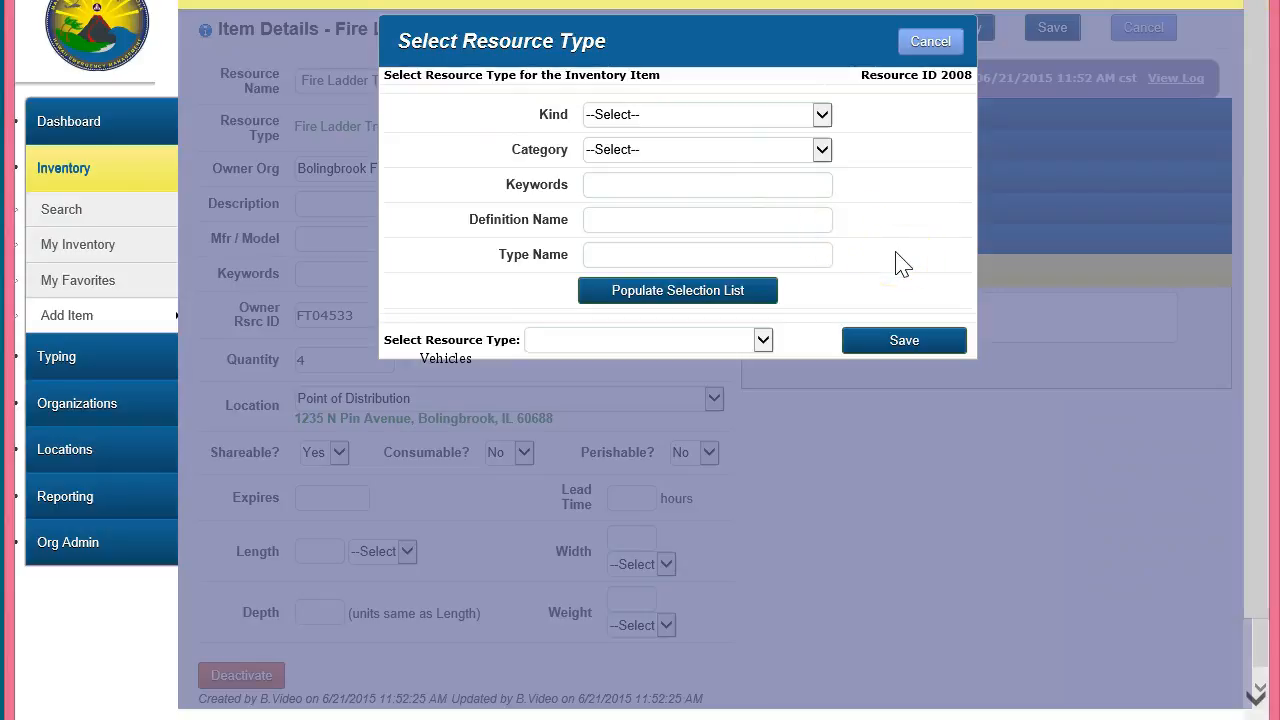
click(930, 42)
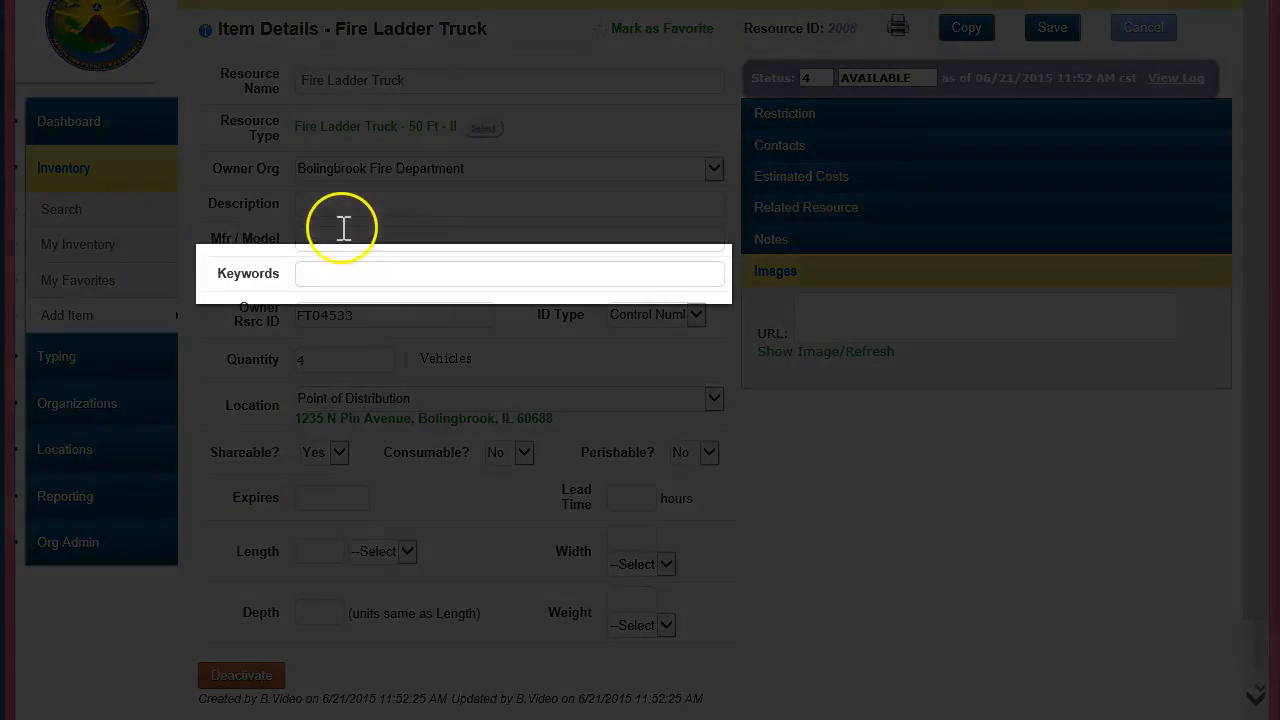
Step: Enter Vehicle in the item's keywords and keep Shareable set to Yes
click(334, 273)
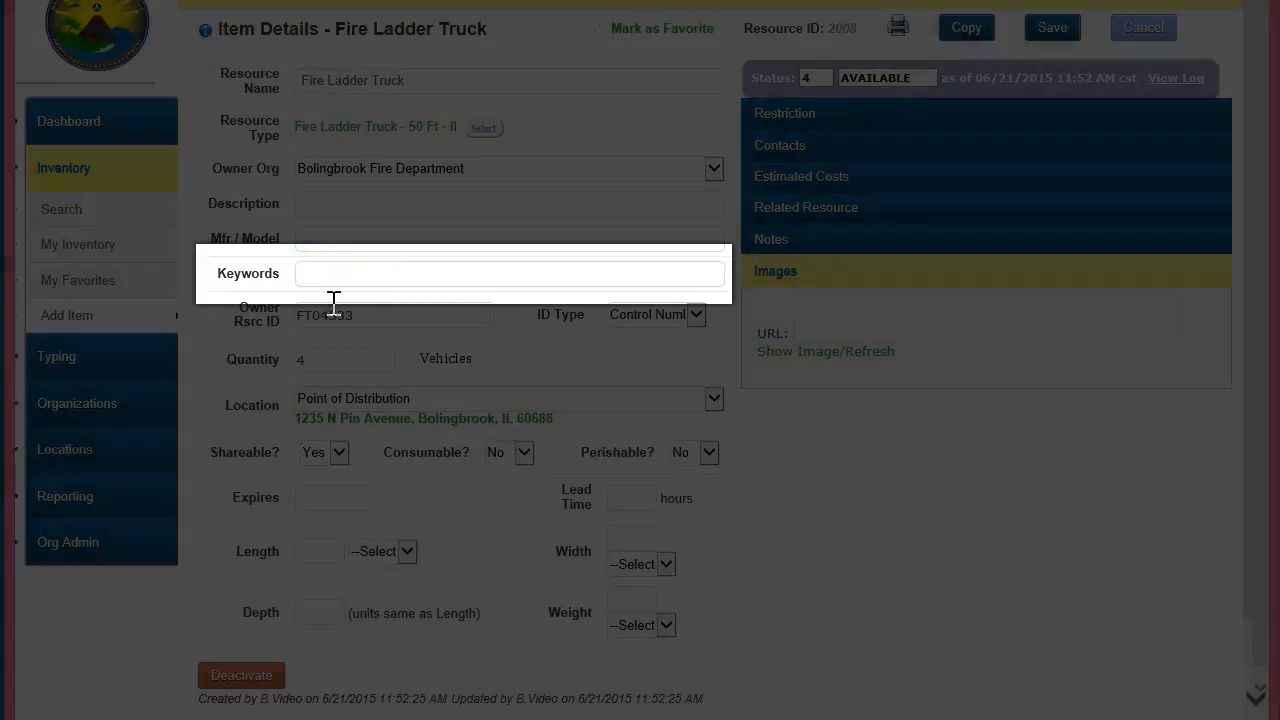
text(Vehicle)
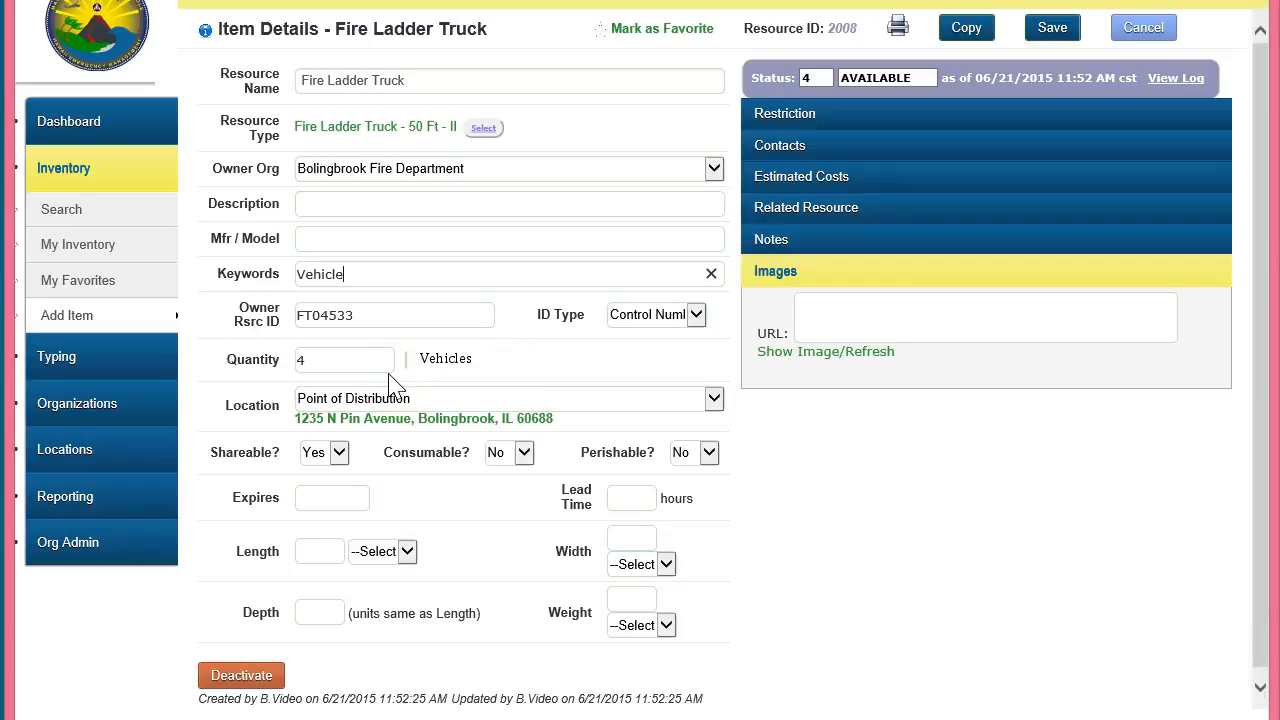
click(339, 453)
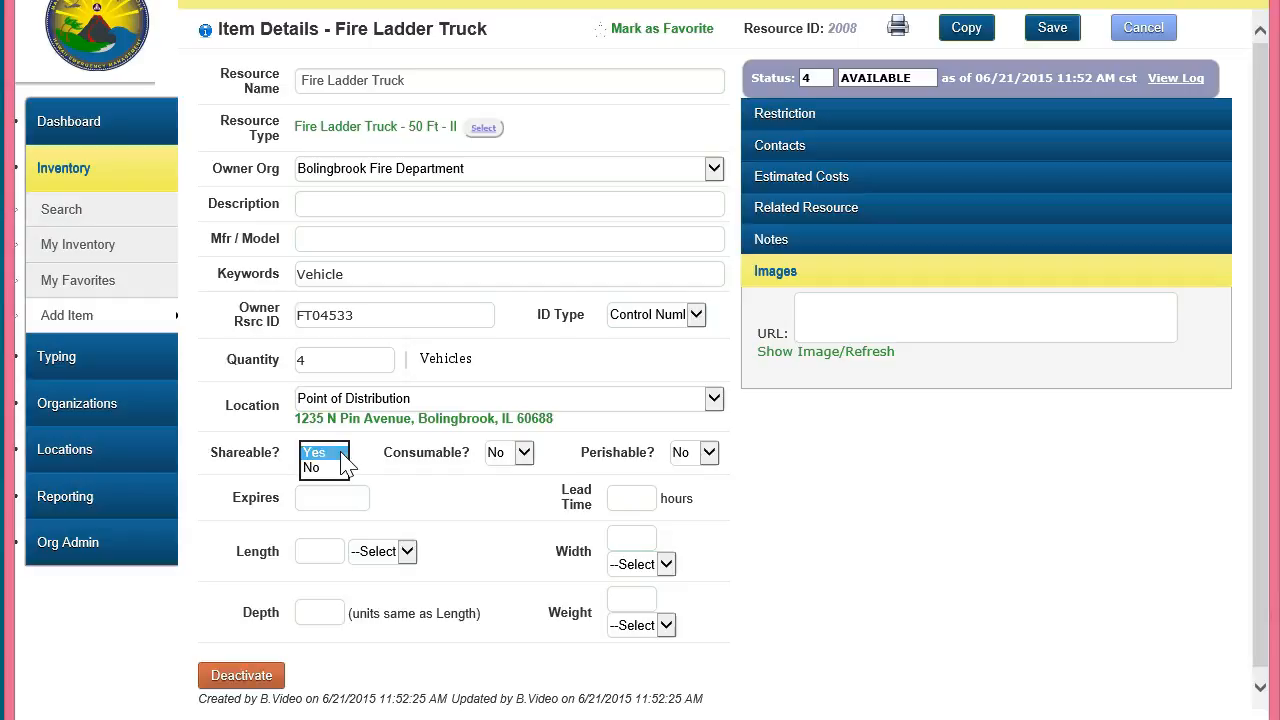
click(341, 454)
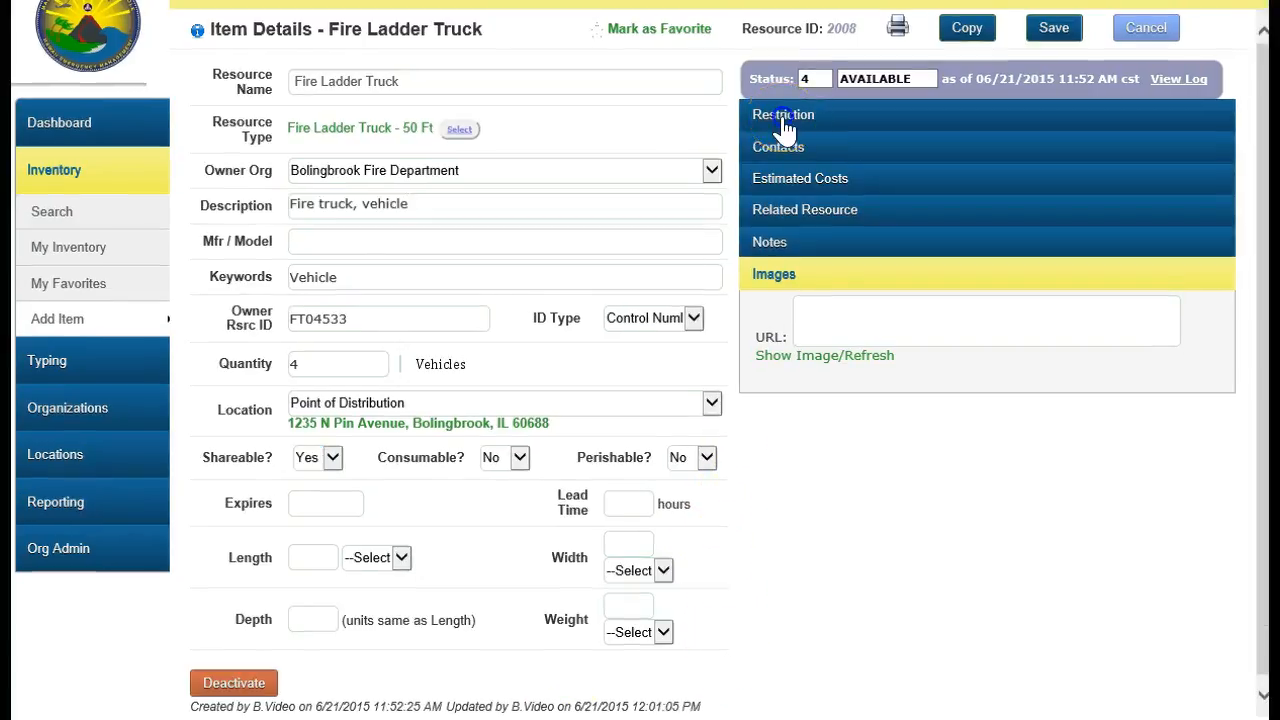
Step: Look through the item's Restriction, Contacts, Estimated Costs, Related Resource, Notes and Images sections
click(782, 125)
click(778, 182)
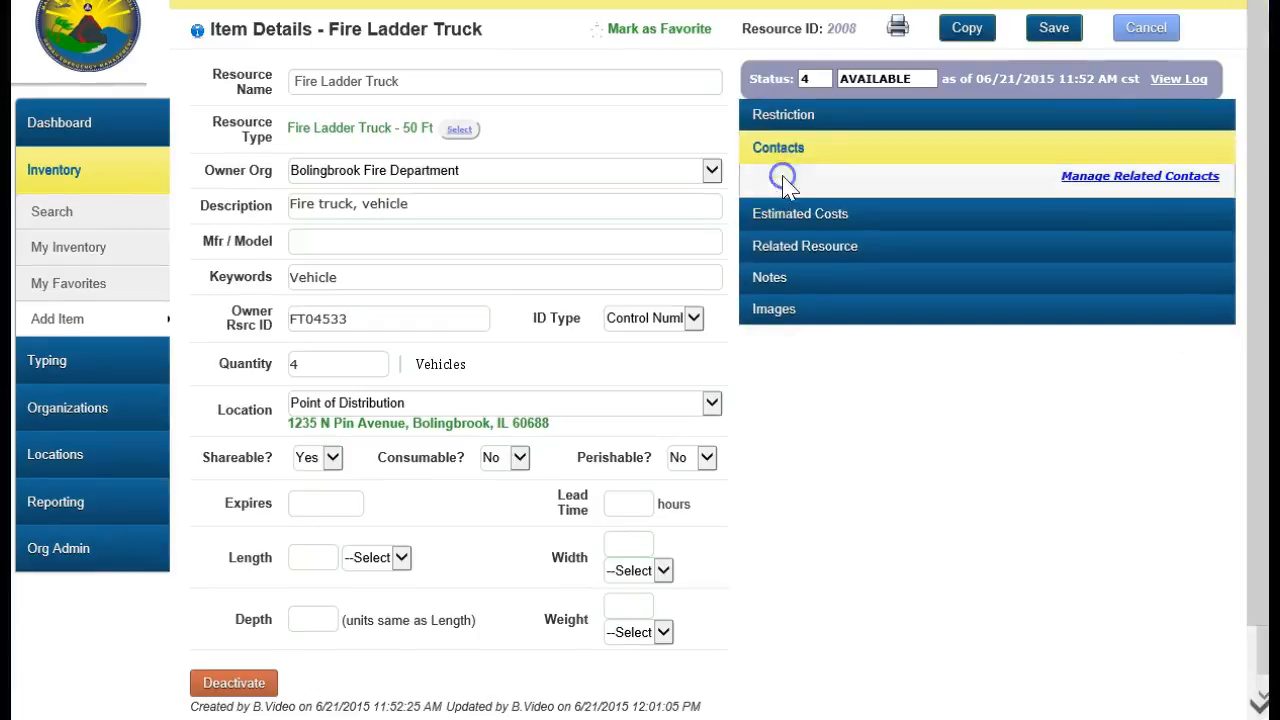
click(770, 217)
click(763, 246)
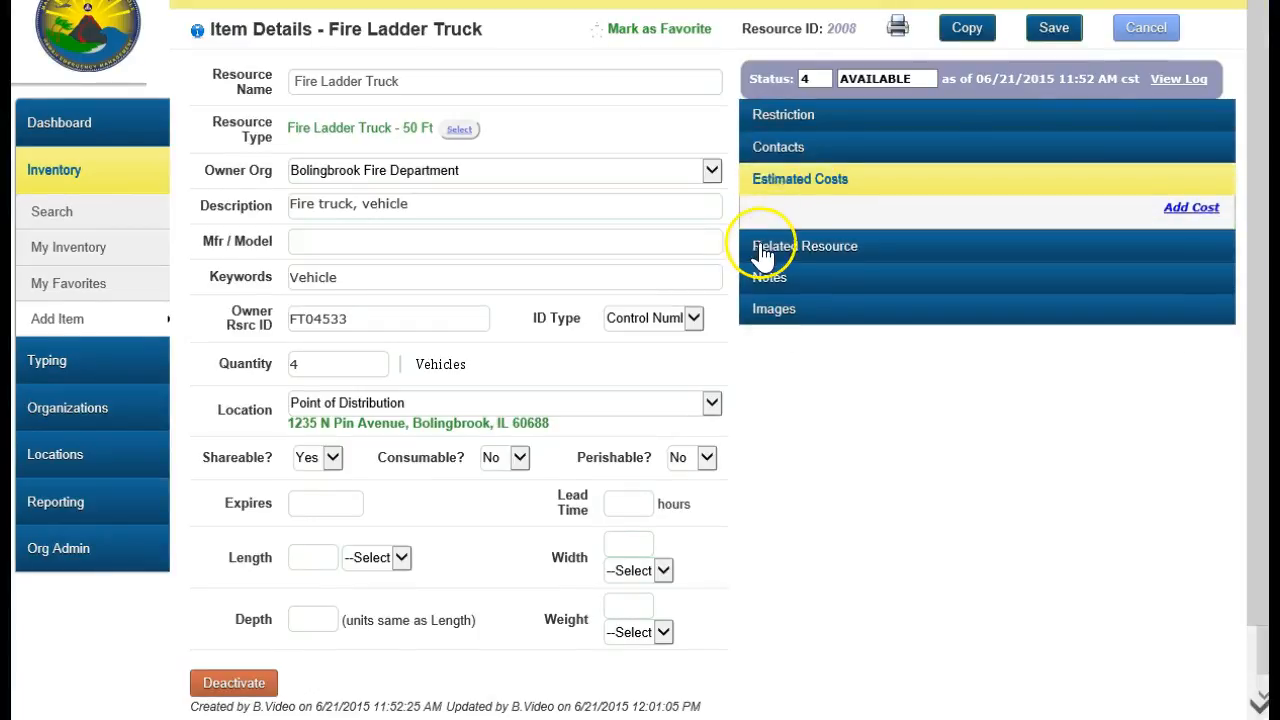
click(765, 279)
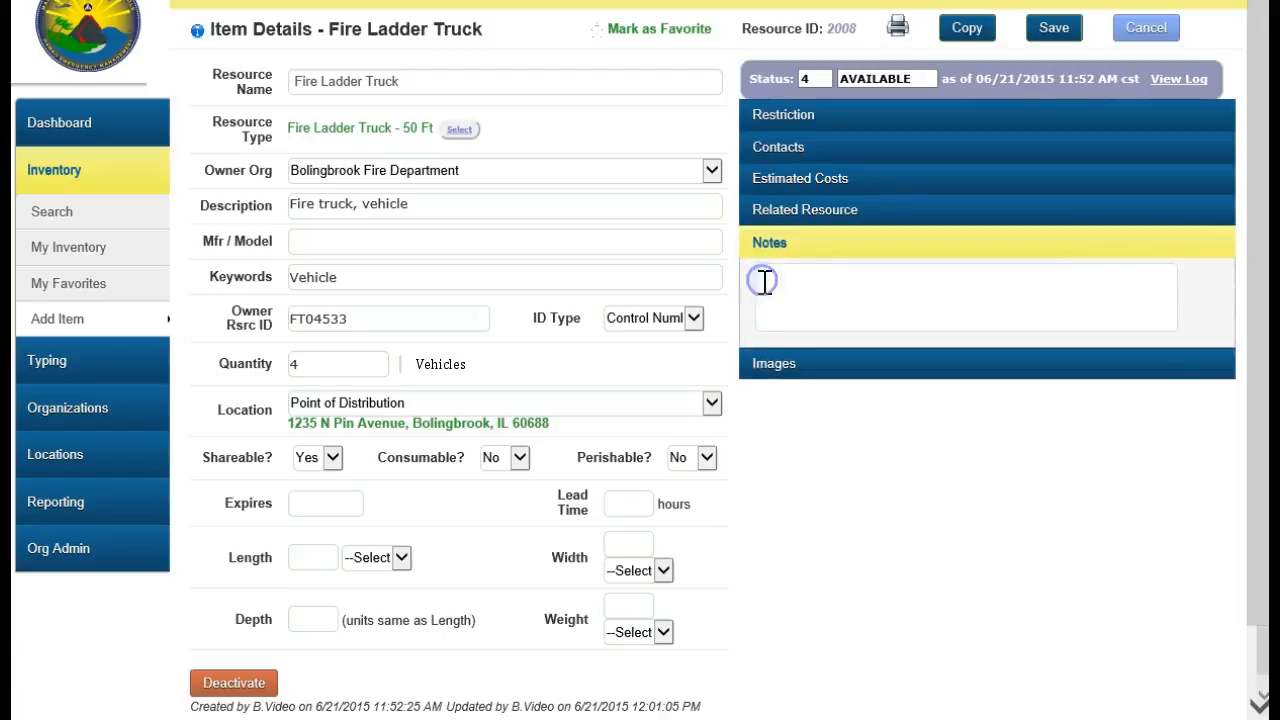
click(760, 372)
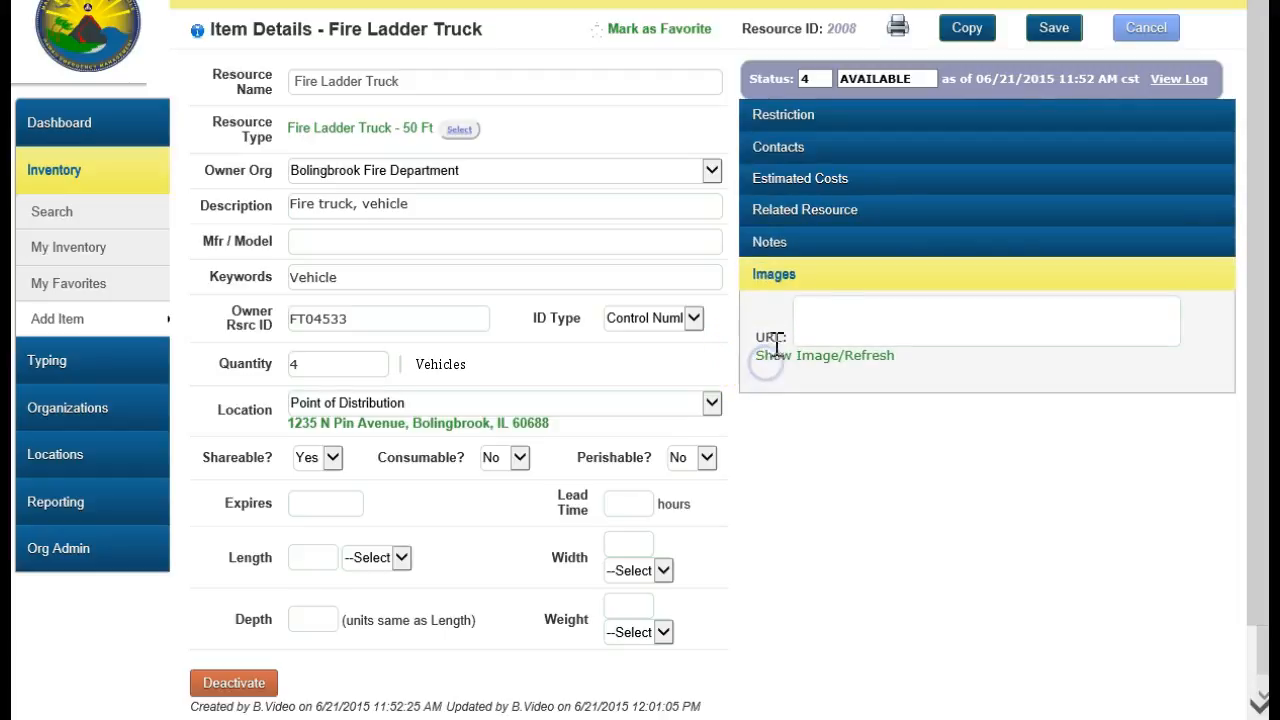
Step: Start a new restriction for the item with category Requesting Instructions and the title "Requesting Instructions"
click(802, 119)
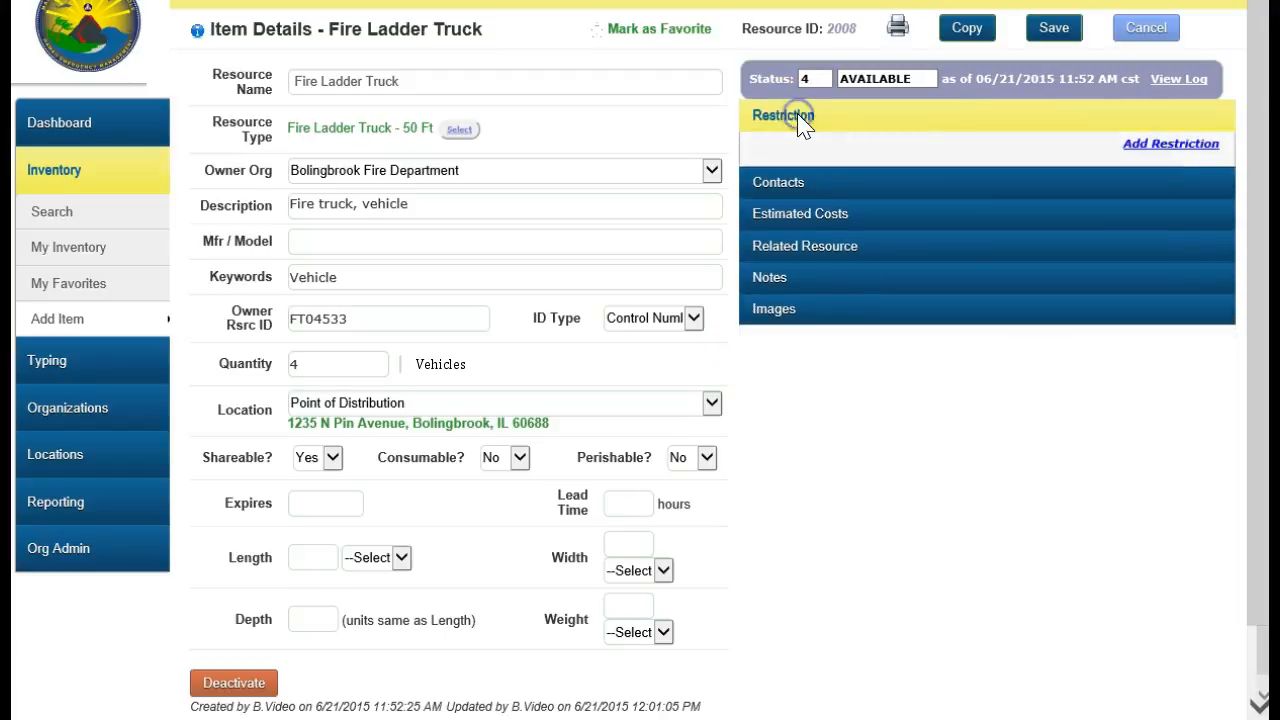
click(1195, 144)
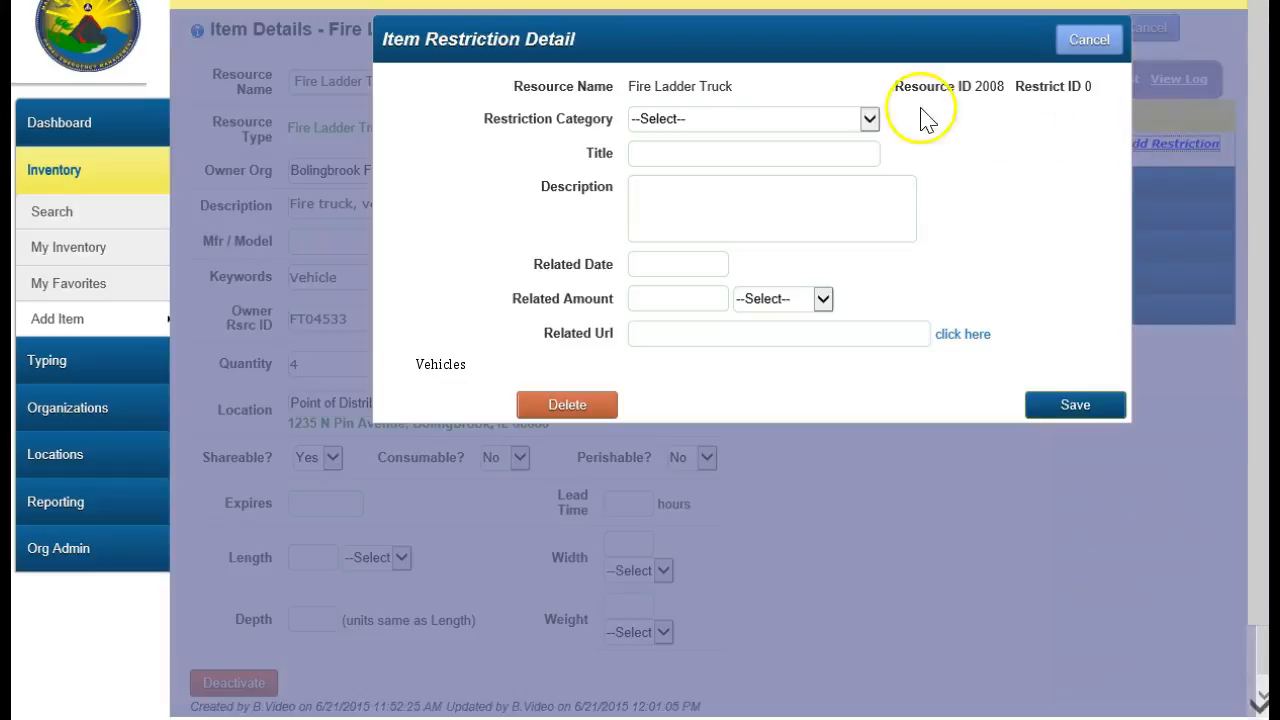
click(869, 119)
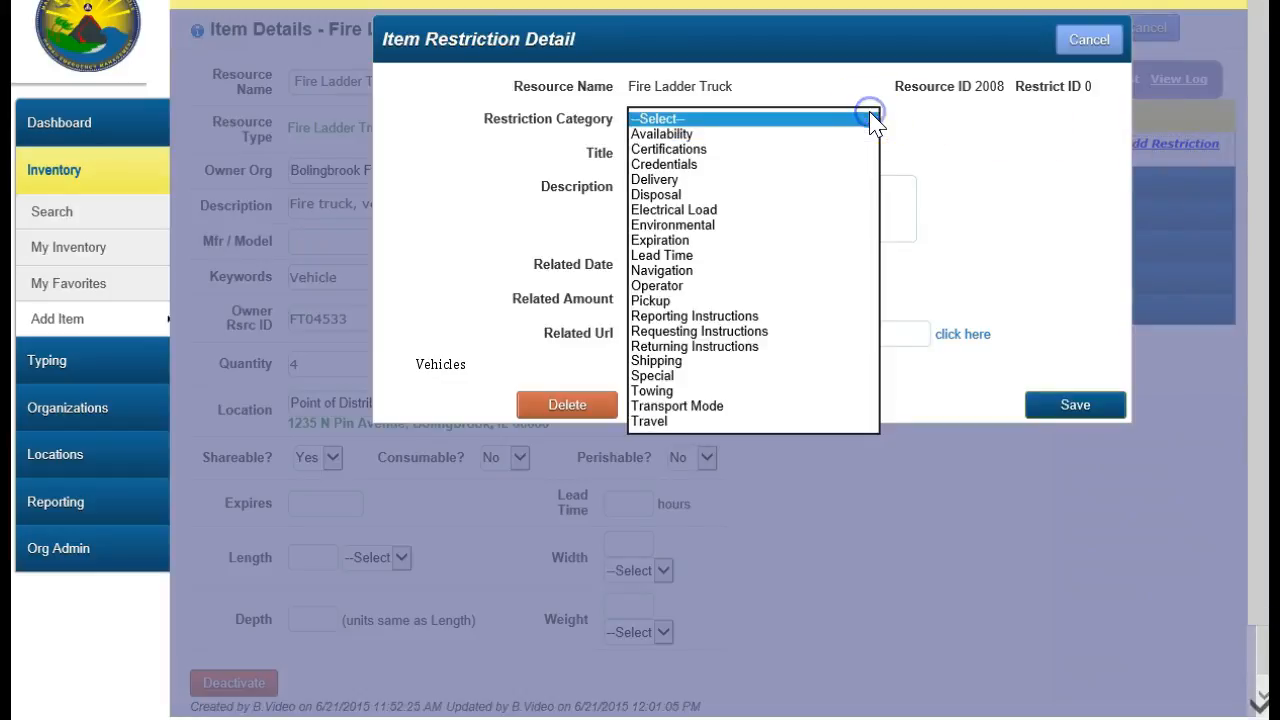
click(780, 332)
click(714, 153)
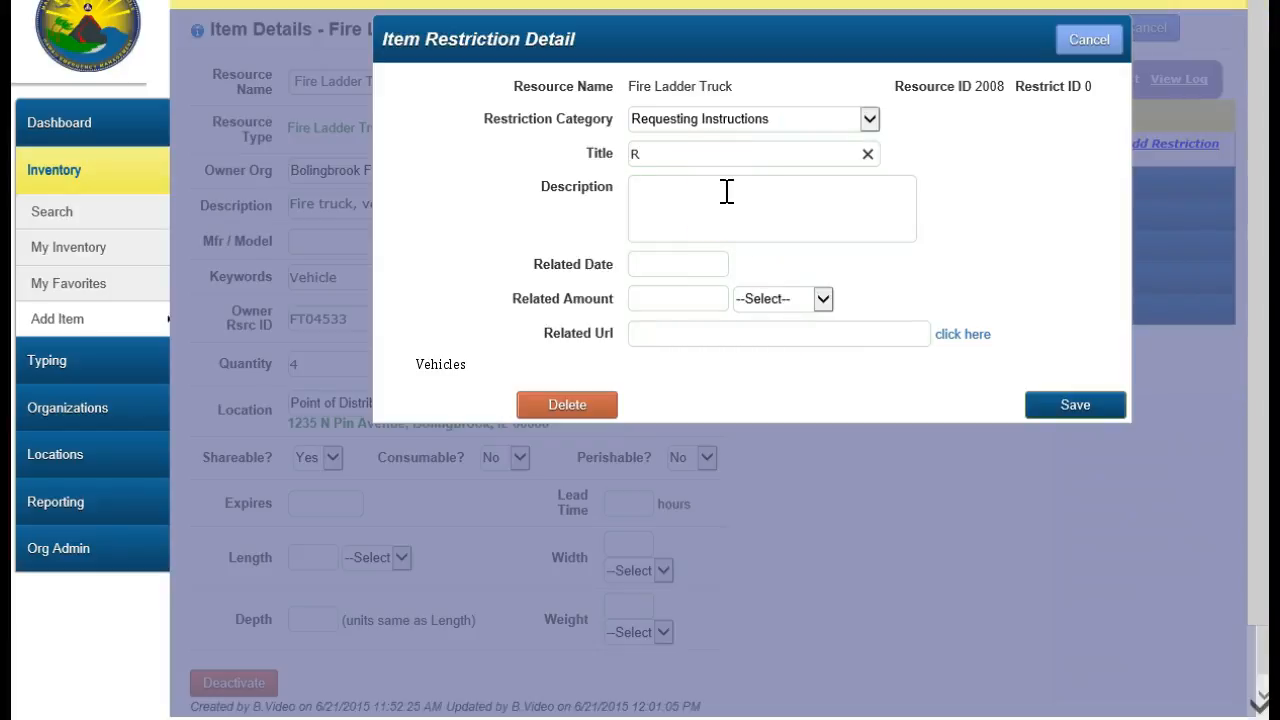
text(Requesting Instructions)
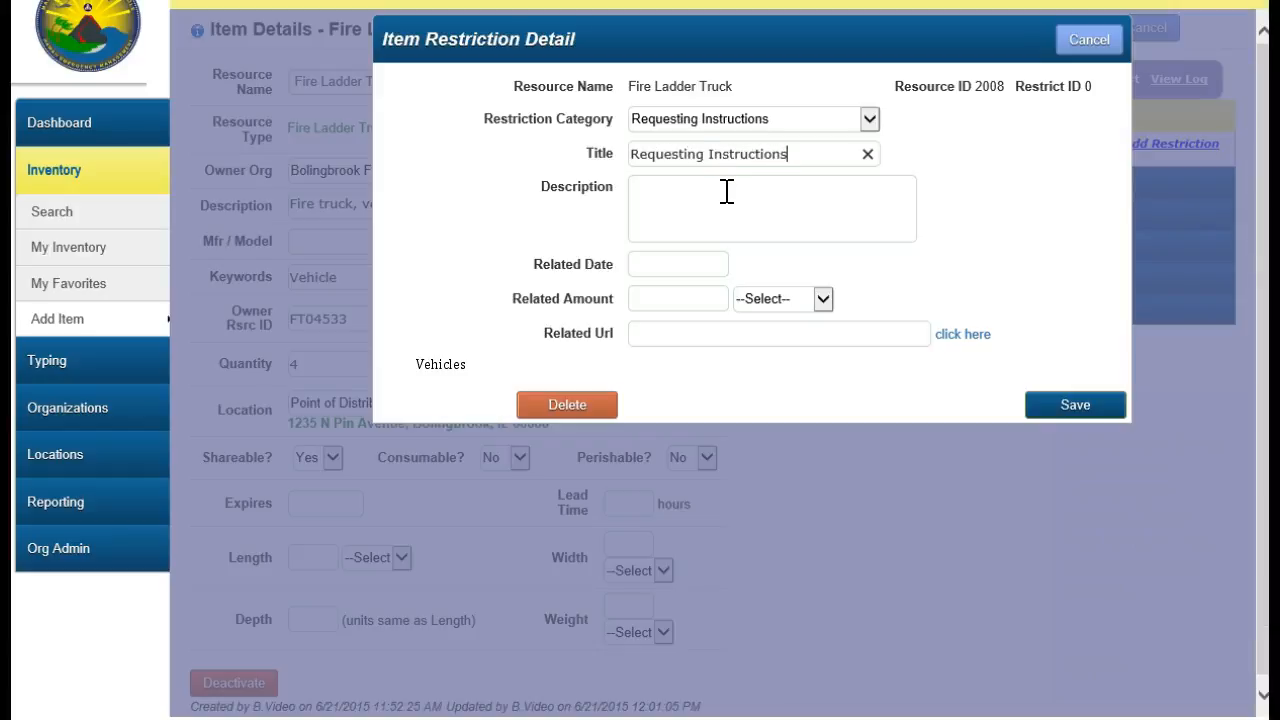
Step: Paste the request instructions mentioning RQ-123 and the form template link into the restriction's description, and save the restriction
click(728, 191)
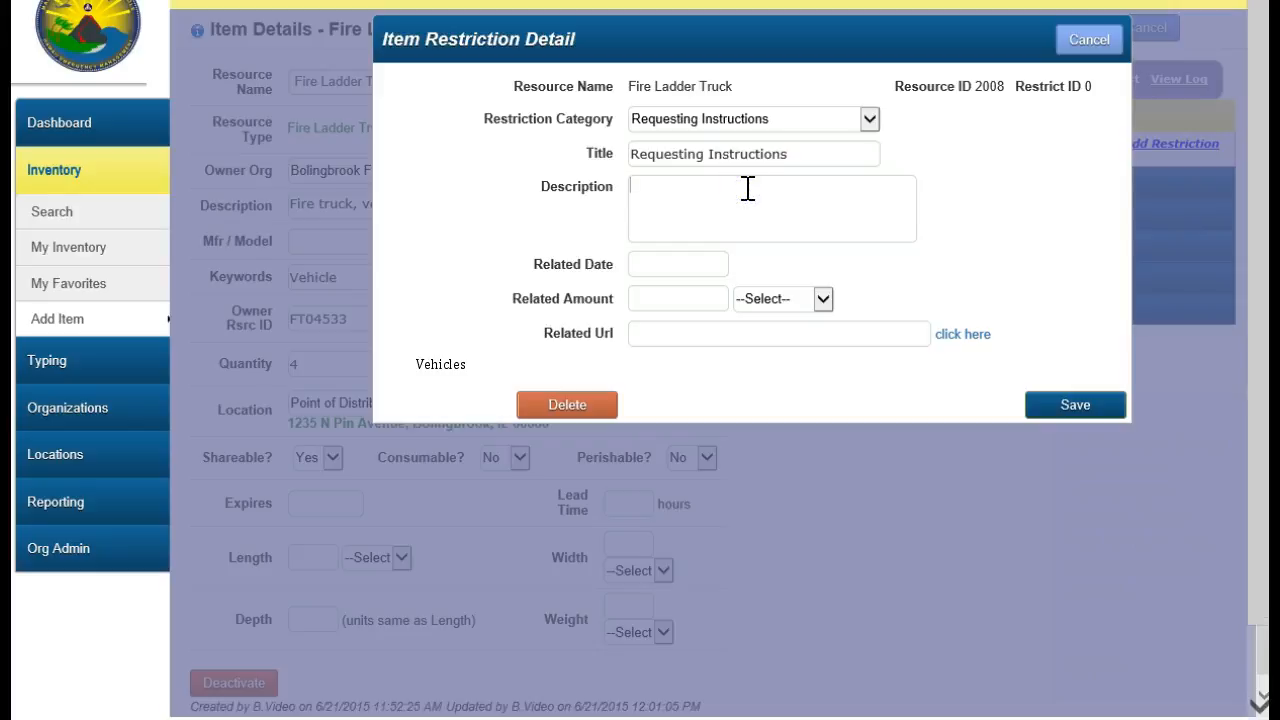
key(ctrl+v)
click(671, 333)
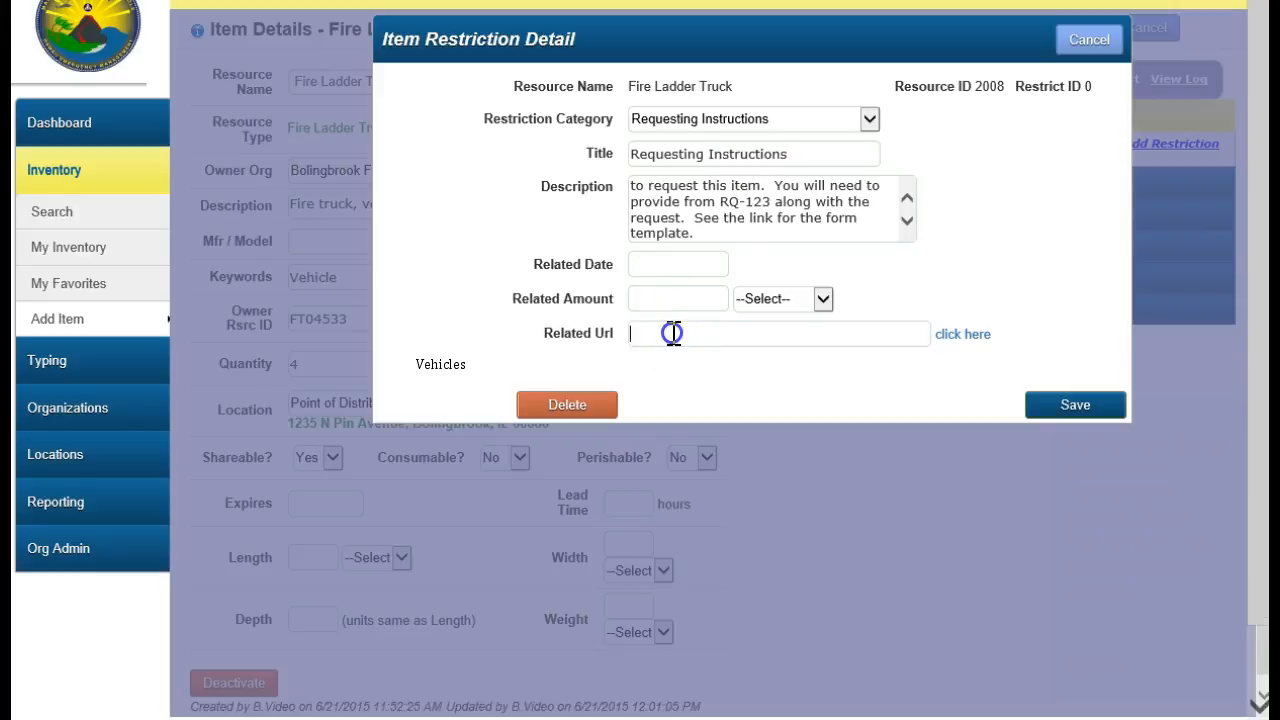
click(1052, 418)
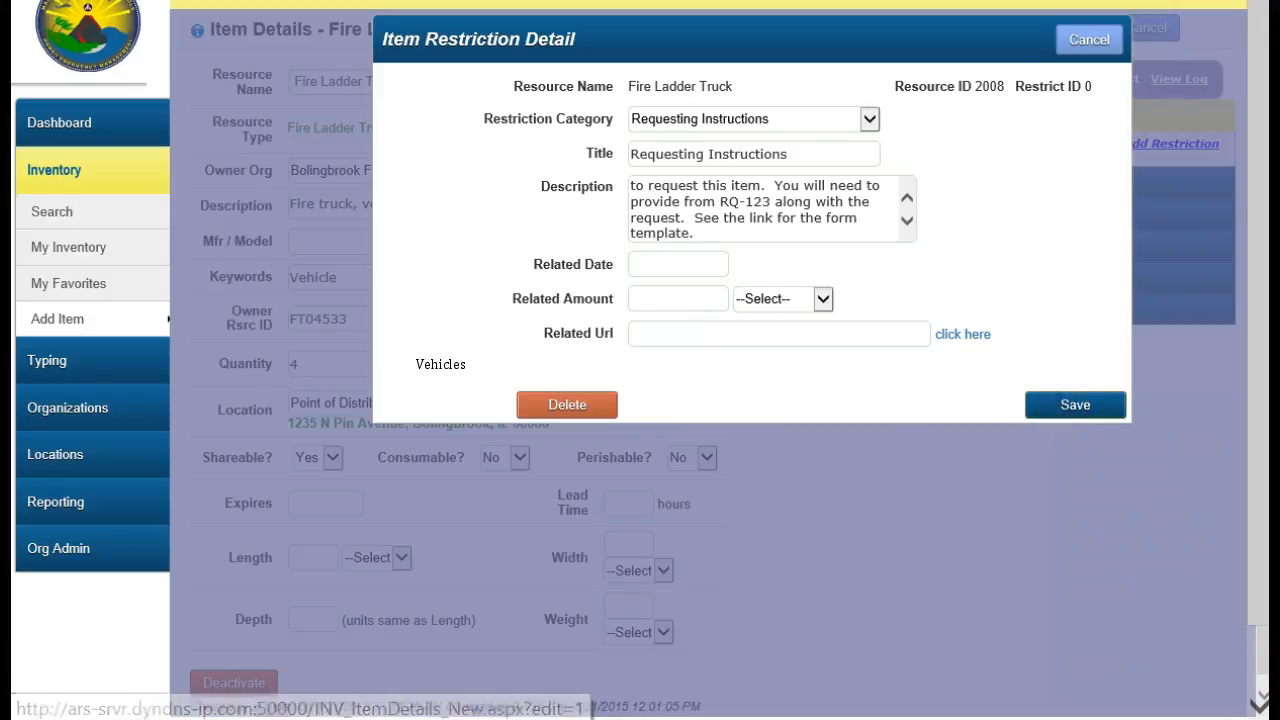